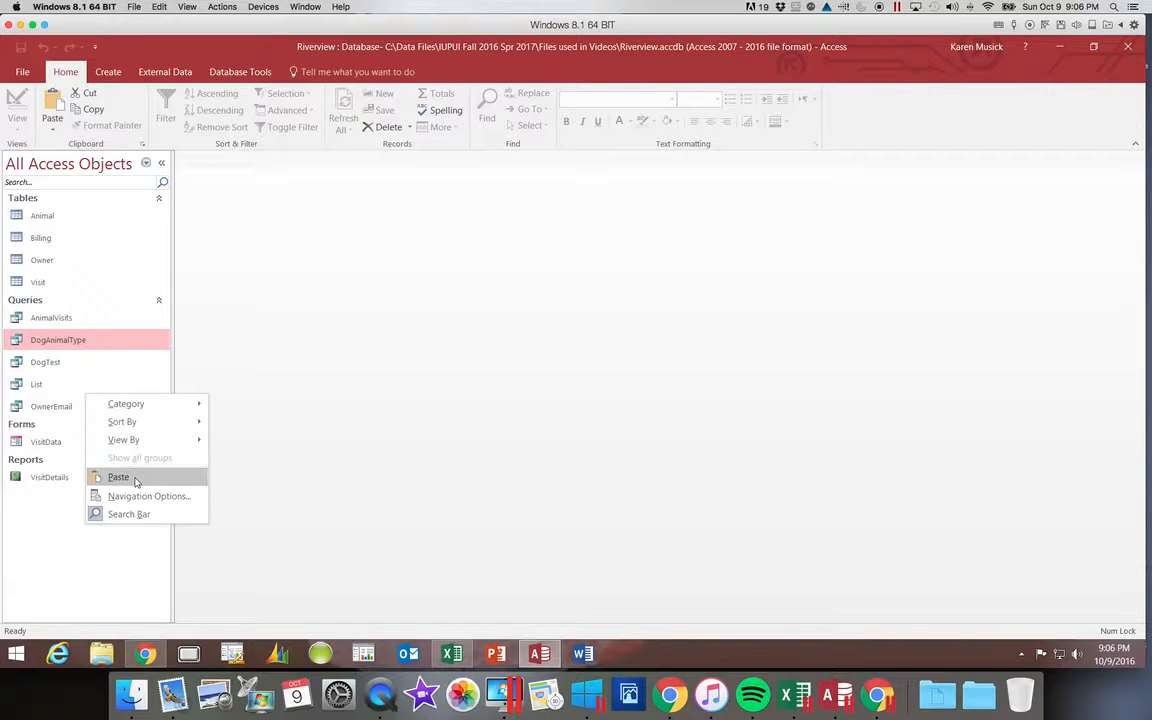
# Step: Paste the copied DogAnimalType query as a new query named EarlierVisits
pyautogui.click(135, 479)
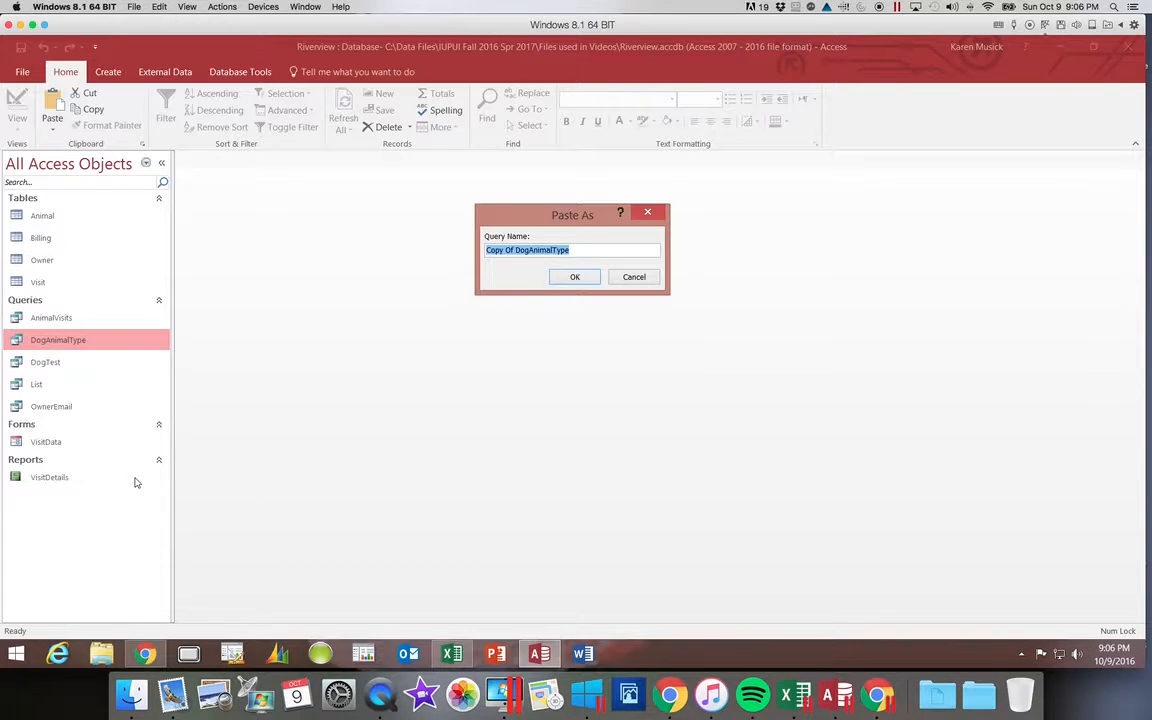
pyautogui.write('Ea')
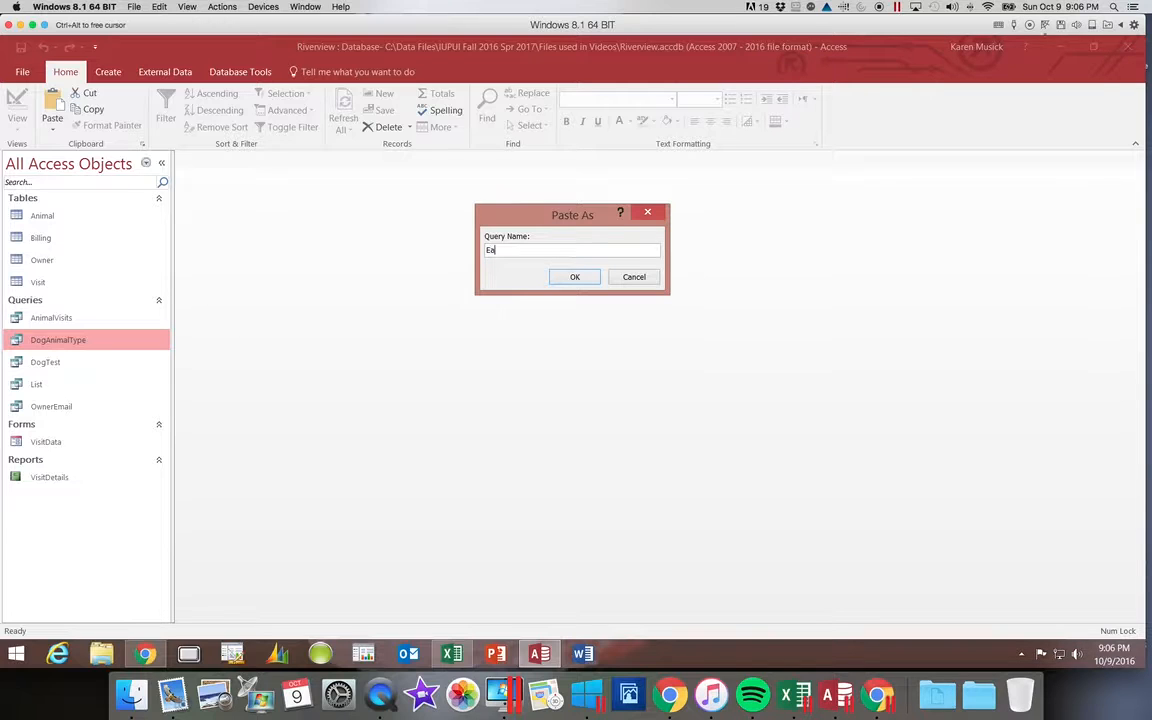
pyautogui.write('rlierVisits')
pyautogui.press('Return')
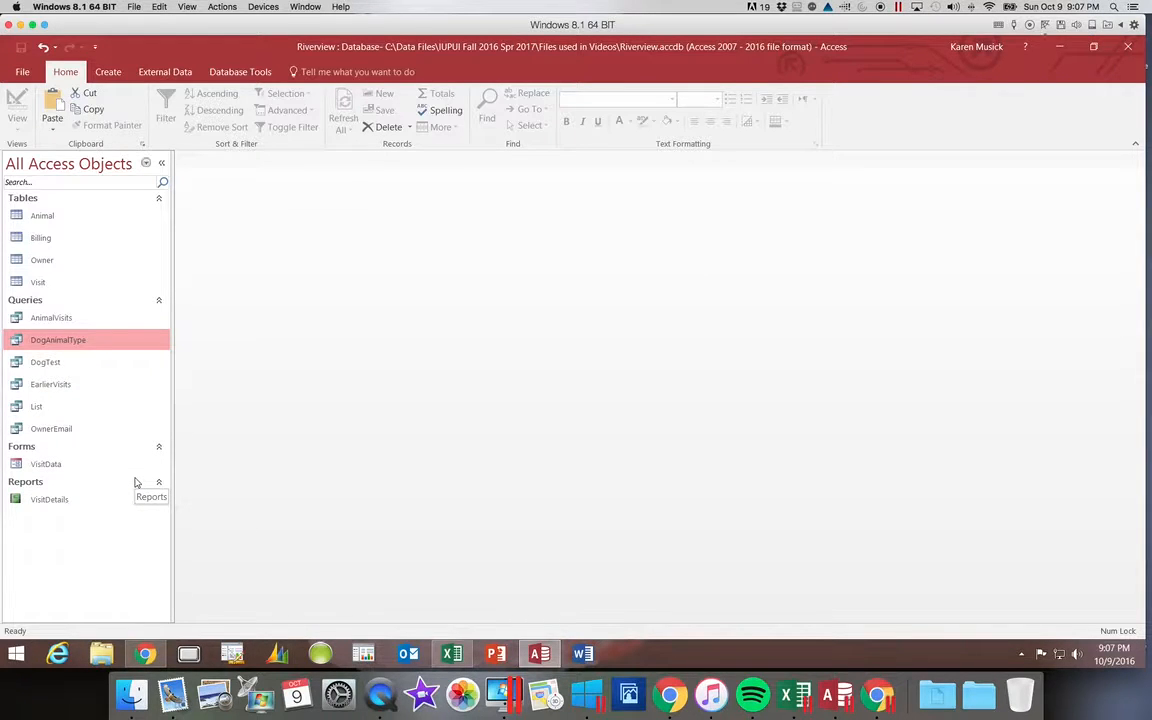
# Step: Open the EarlierVisits query and switch it to Design view
pyautogui.click(52, 387)
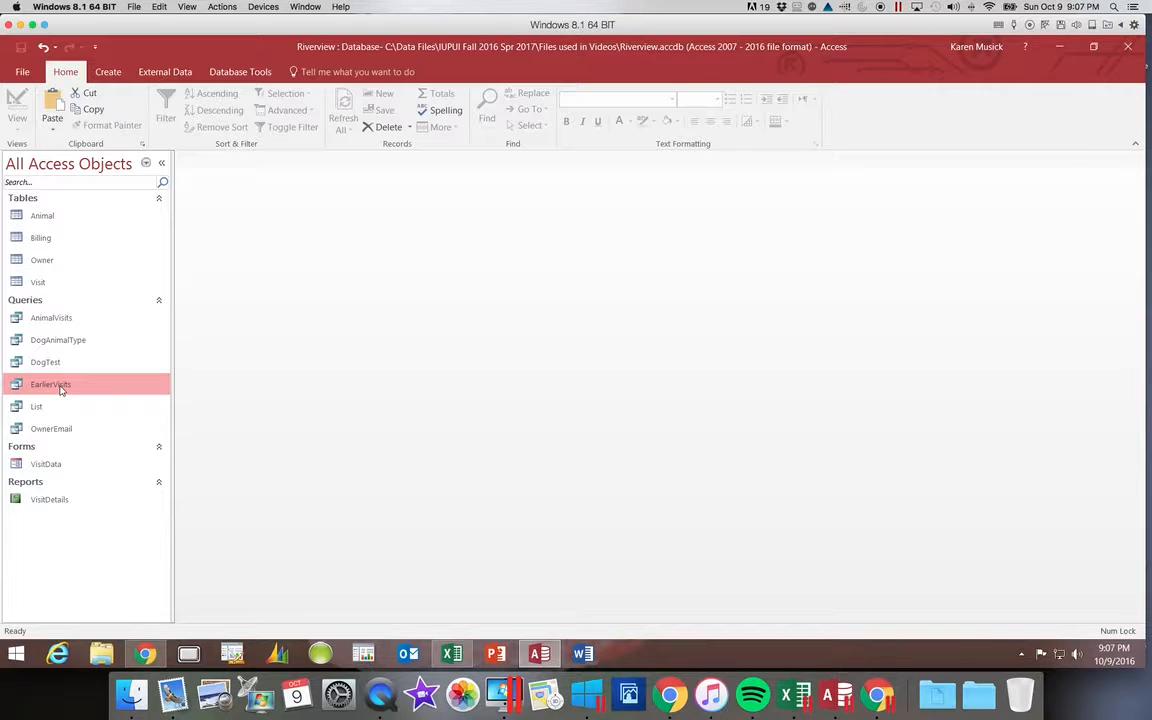
pyautogui.doubleClick(60, 388)
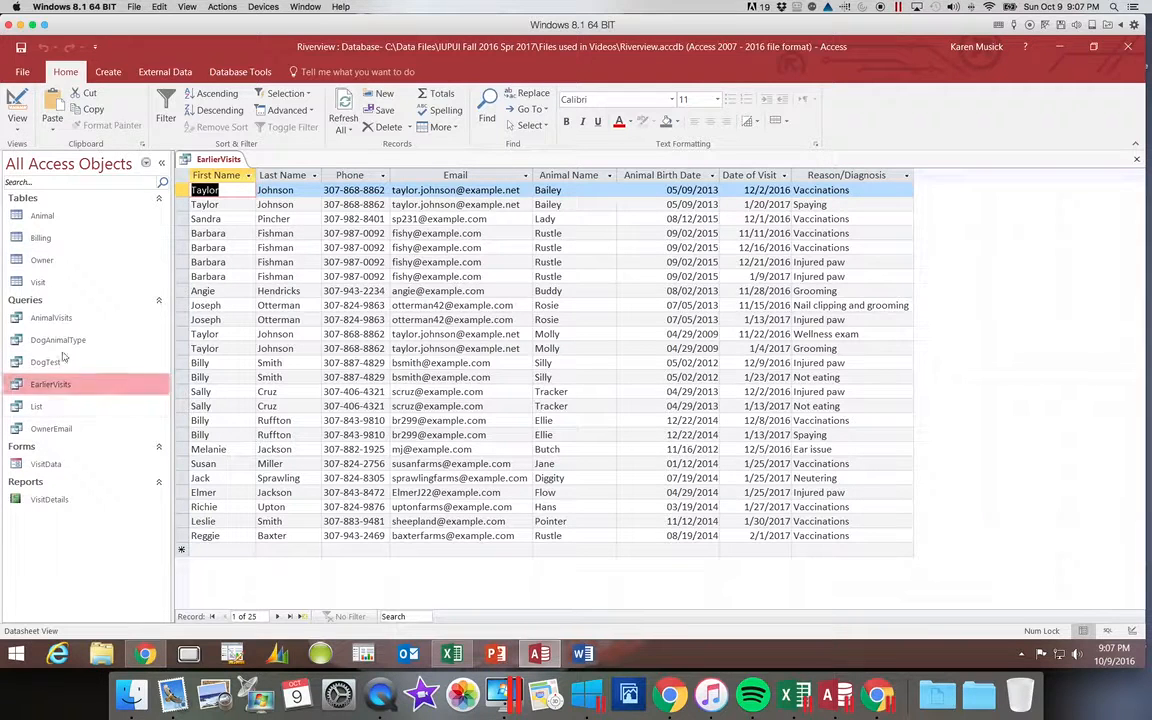
pyautogui.click(12, 100)
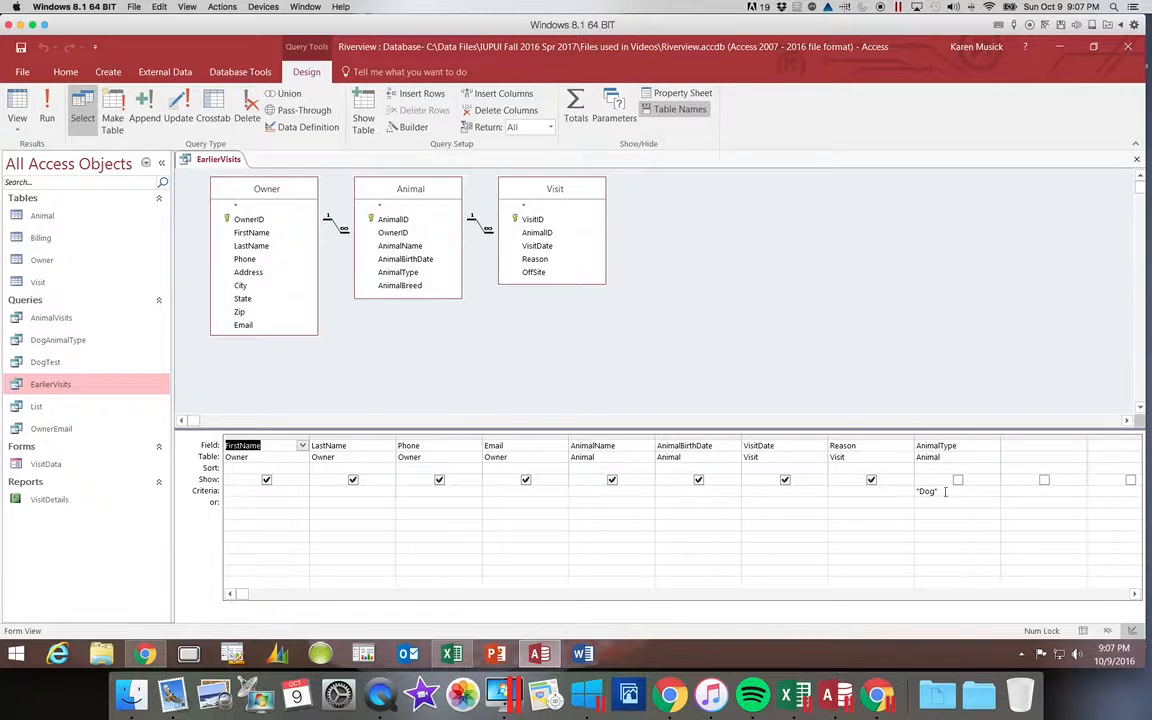
# Step: Remove the "Dog" criterion from the AnimalType field and set that field to show in the query results
pyautogui.moveTo(941, 491); pyautogui.dragTo(918, 490)
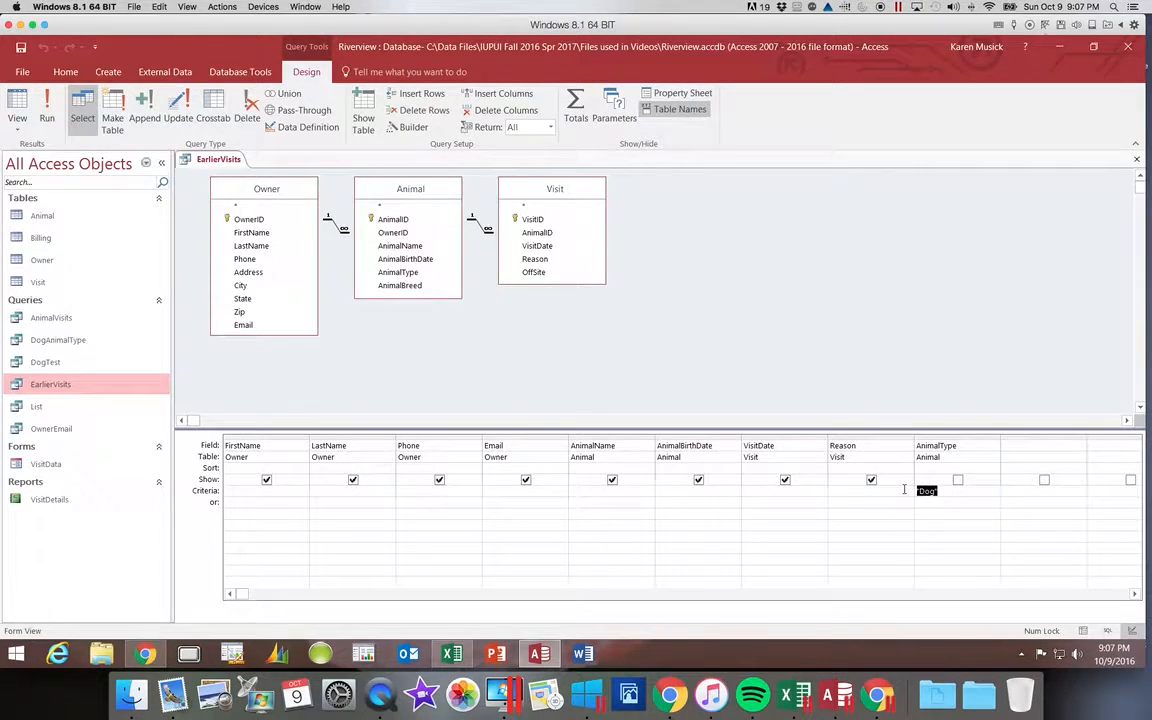
pyautogui.press('Delete')
pyautogui.hscroll(5, 904, 489)
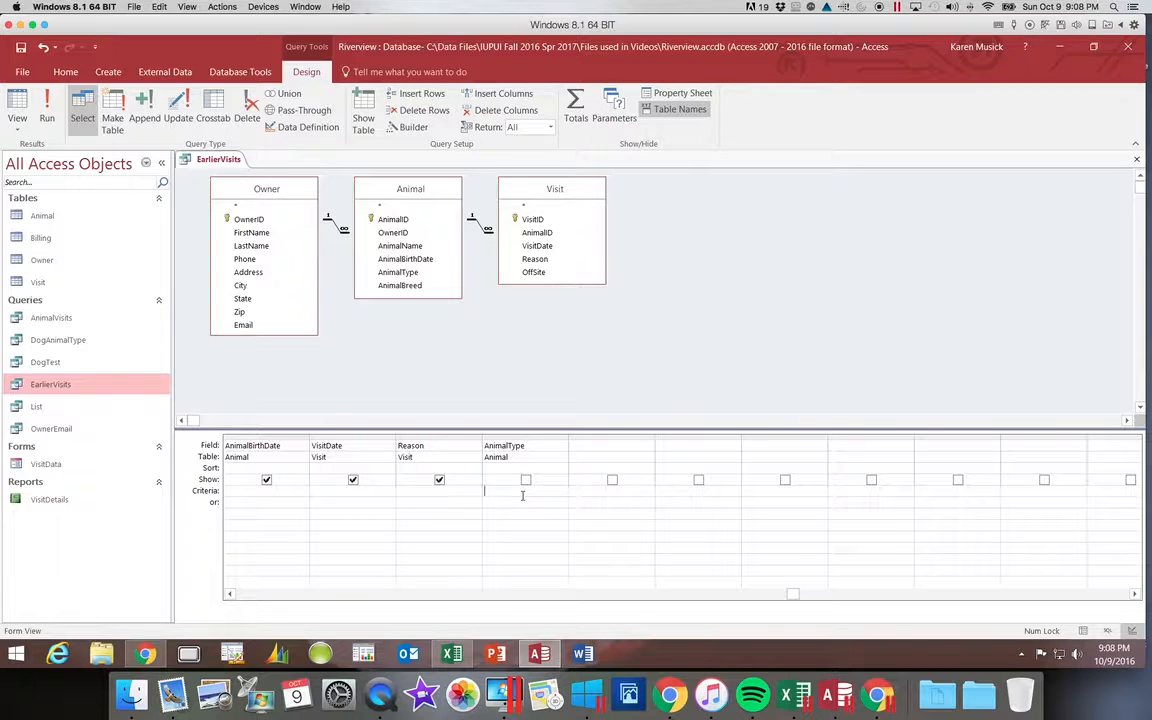
pyautogui.click(526, 480)
pyautogui.click(609, 594)
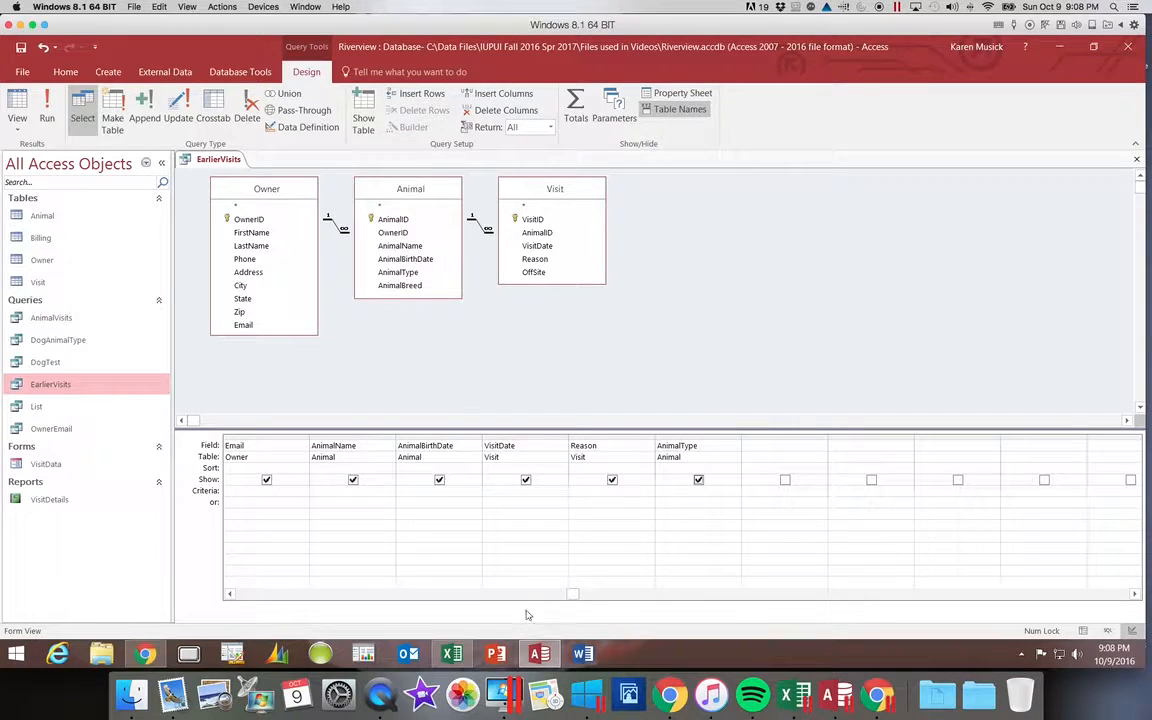
pyautogui.click(411, 594)
pyautogui.click(355, 594)
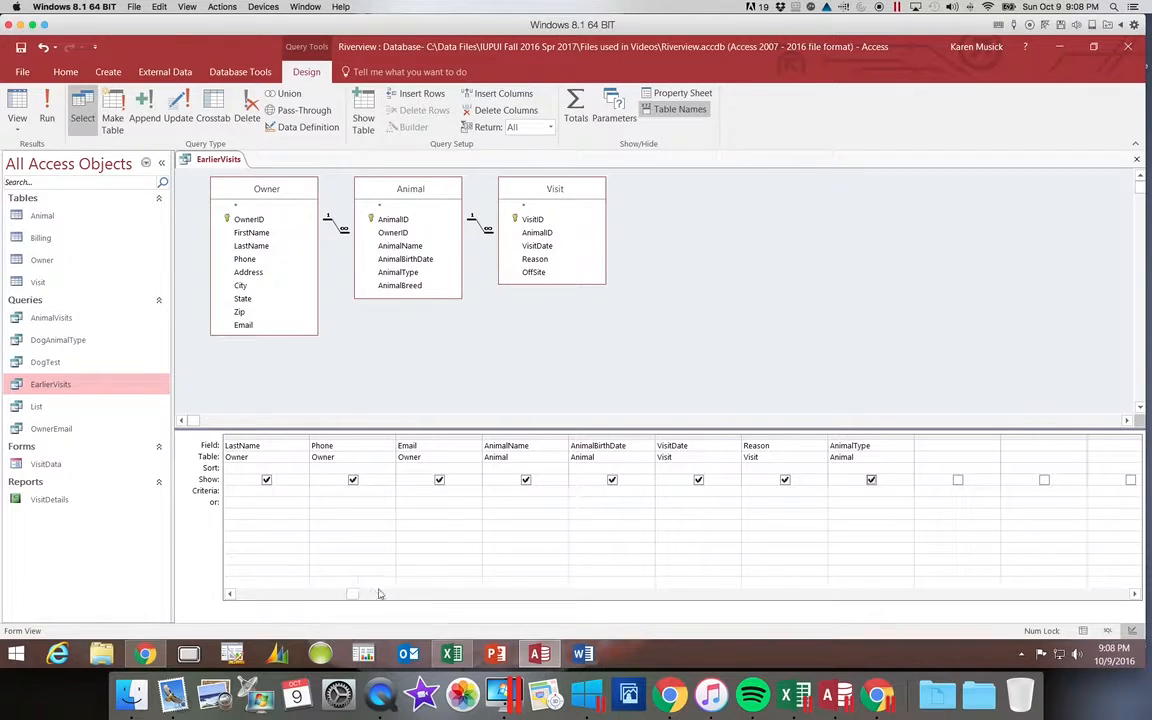
pyautogui.click(230, 593)
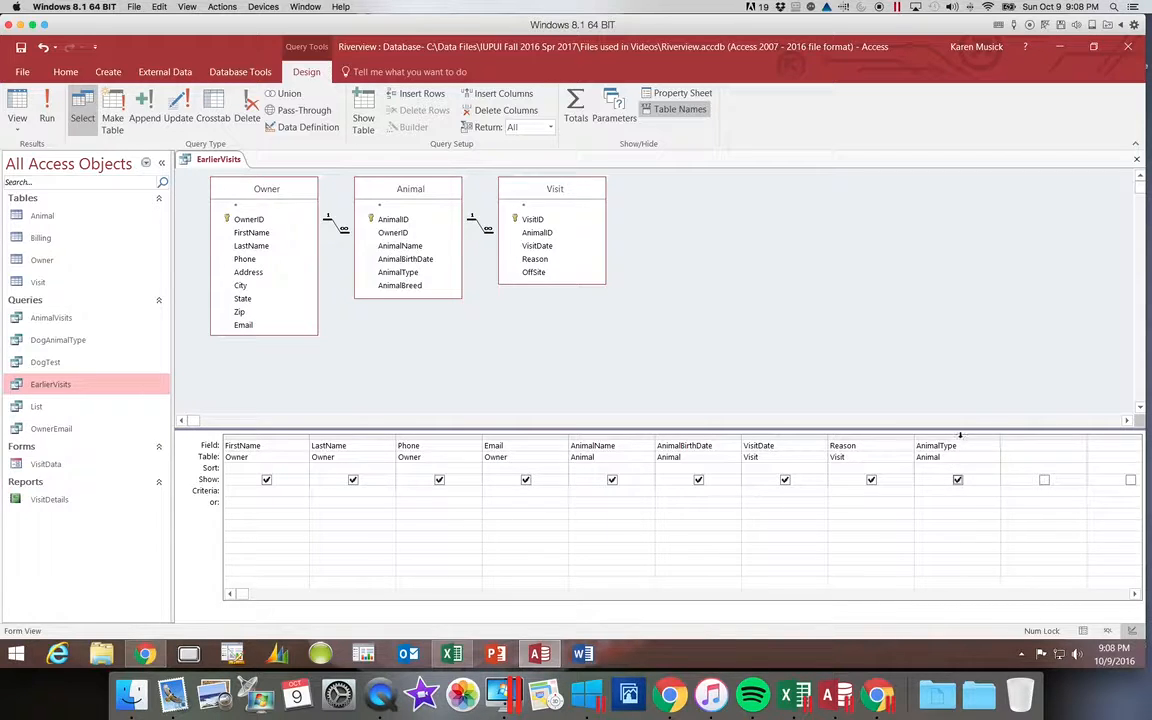
# Step: Move the AnimalType column in the design grid between AnimalBirthDate and VisitDate
pyautogui.click(960, 436)
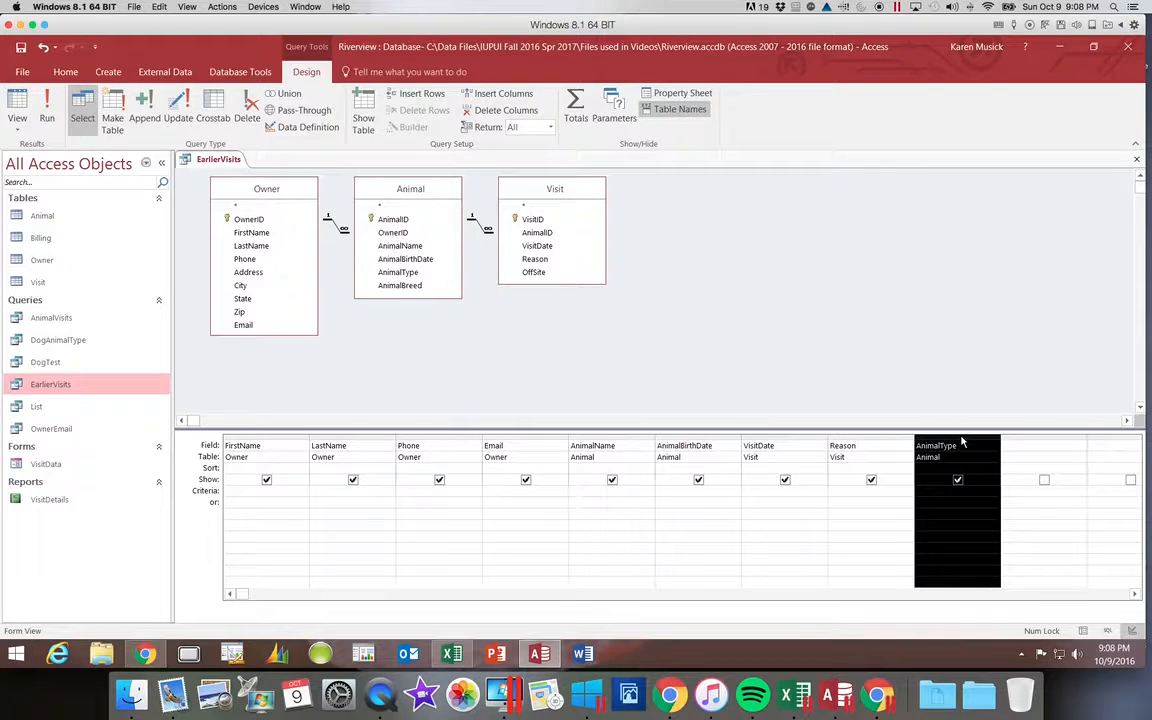
pyautogui.hscroll(1, 962, 440)
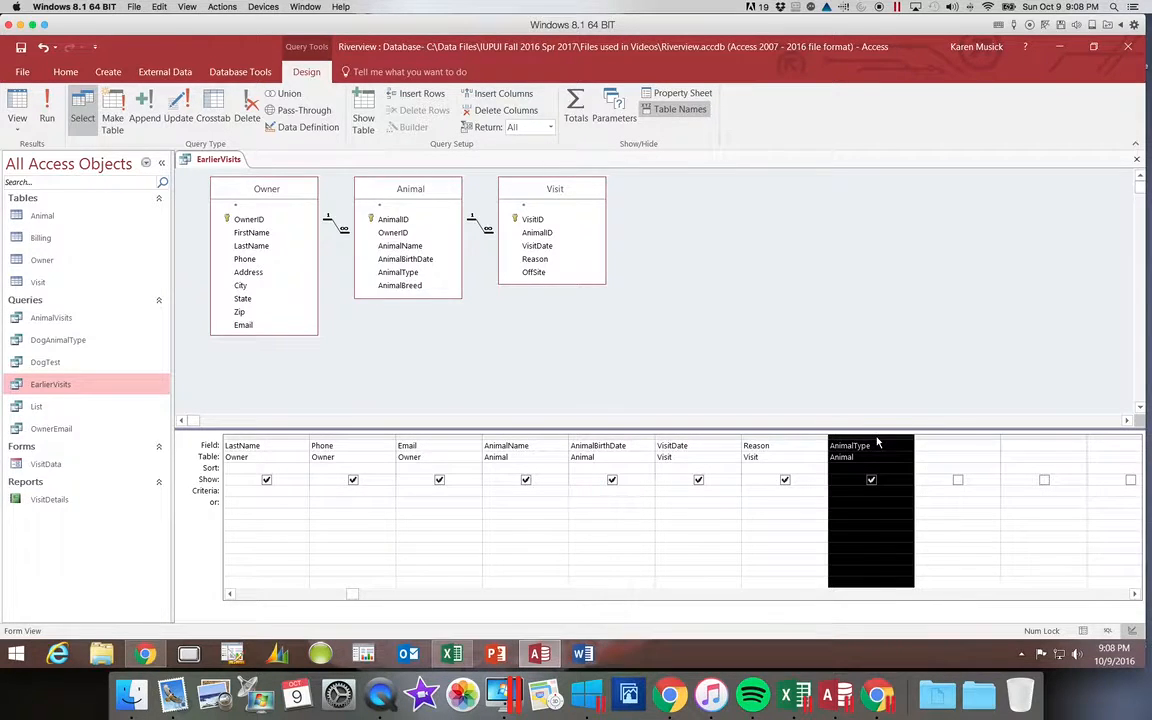
pyautogui.moveTo(878, 440); pyautogui.dragTo(692, 430)
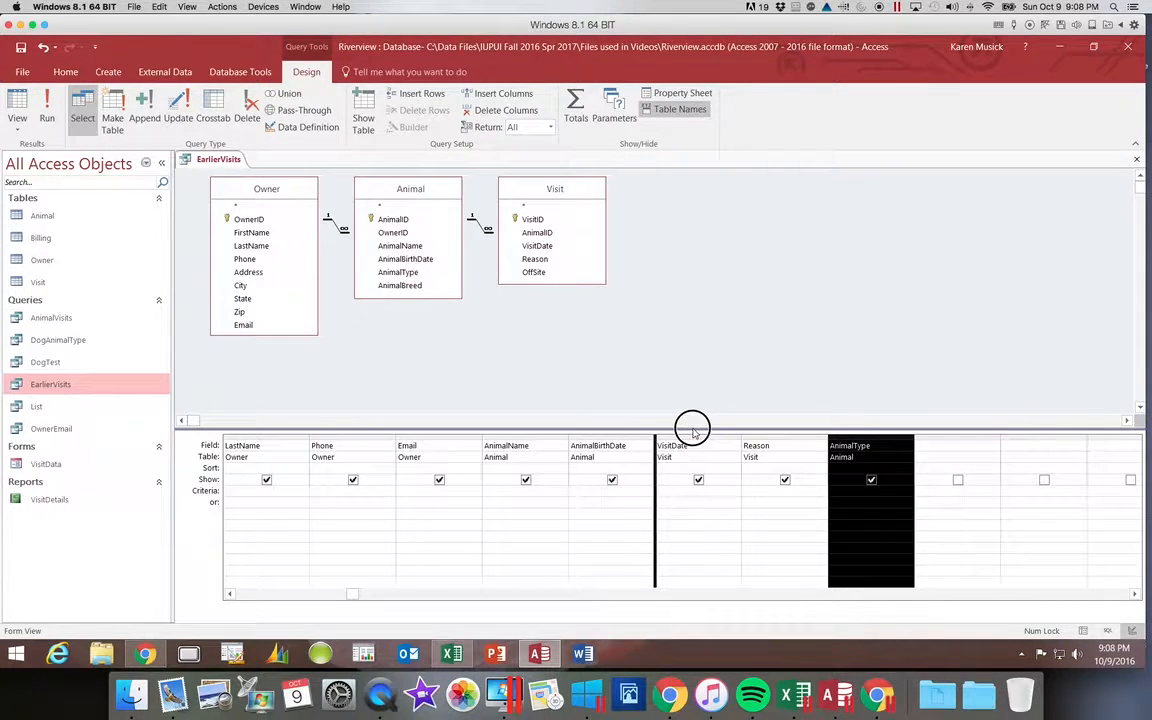
pyautogui.moveTo(692, 430); pyautogui.dragTo(692, 432)
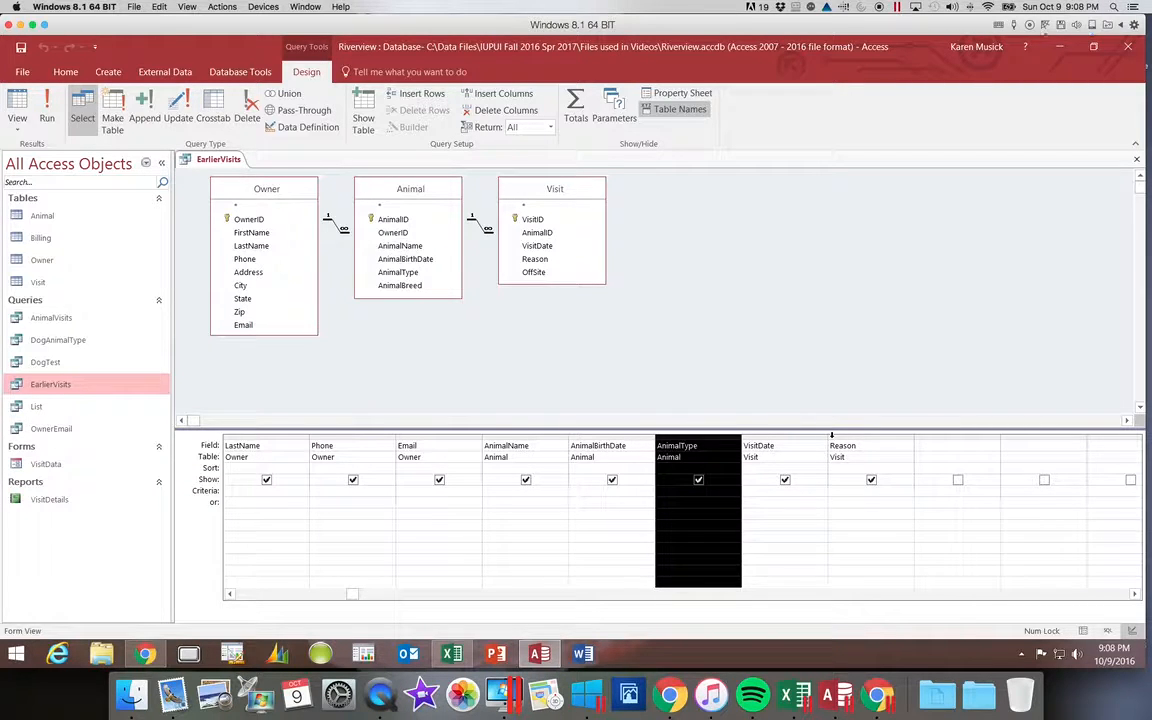
pyautogui.hscroll(-1, 832, 436)
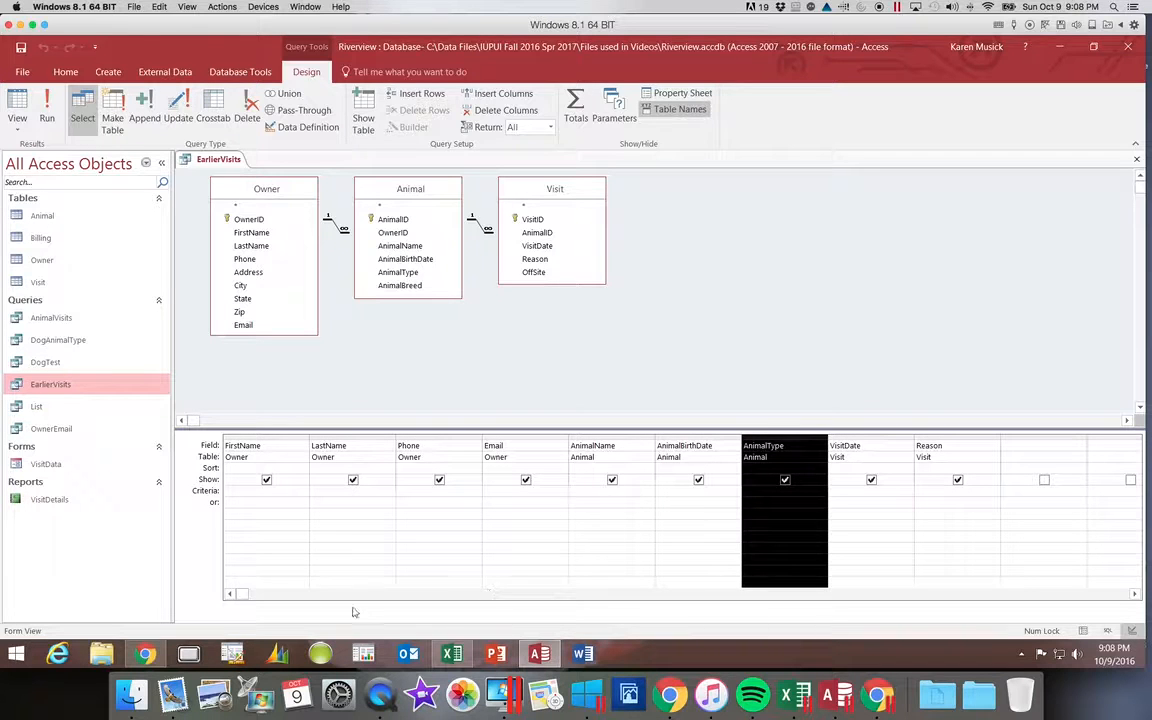
pyautogui.click(229, 593)
pyautogui.click(393, 560)
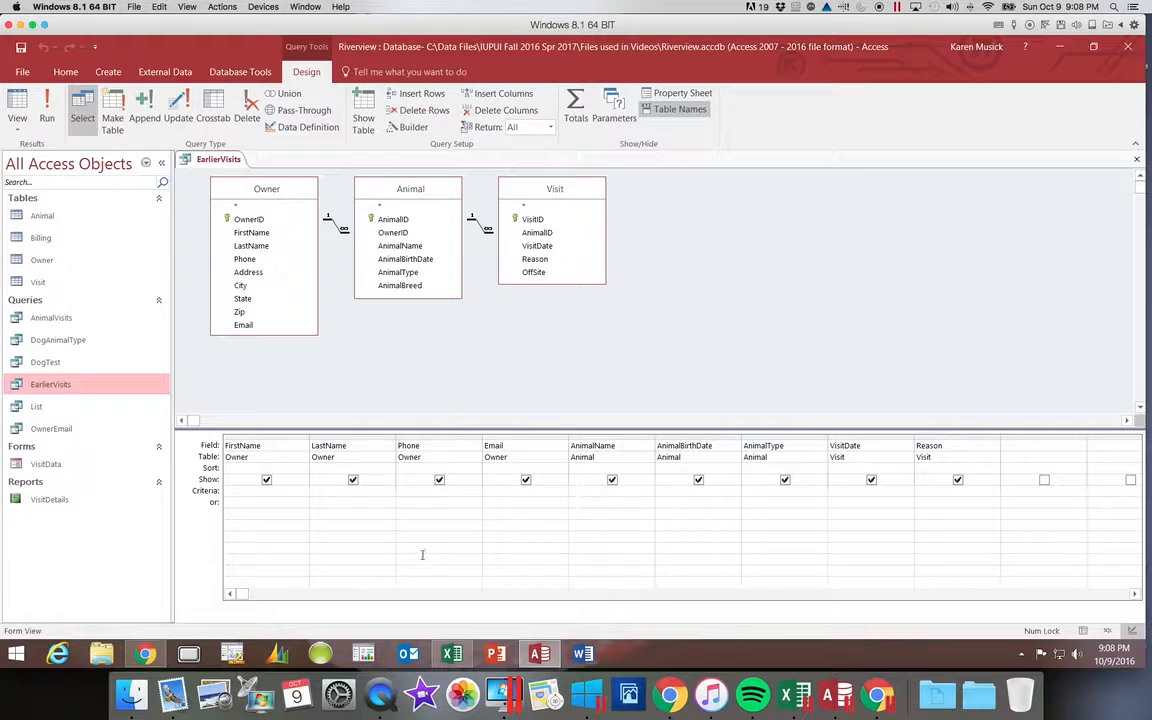
# Step: Set the VisitDate criterion to <1/1/2017 so the query returns only earlier visits
pyautogui.click(831, 490)
pyautogui.write('<')
pyautogui.write('1/1/')
pyautogui.press('BackSpace')
pyautogui.press('BackSpace')
pyautogui.press('BackSpace')
pyautogui.press('BackSpace')
pyautogui.write('1/1/2017')
pyautogui.press('Tab')
pyautogui.write('=')
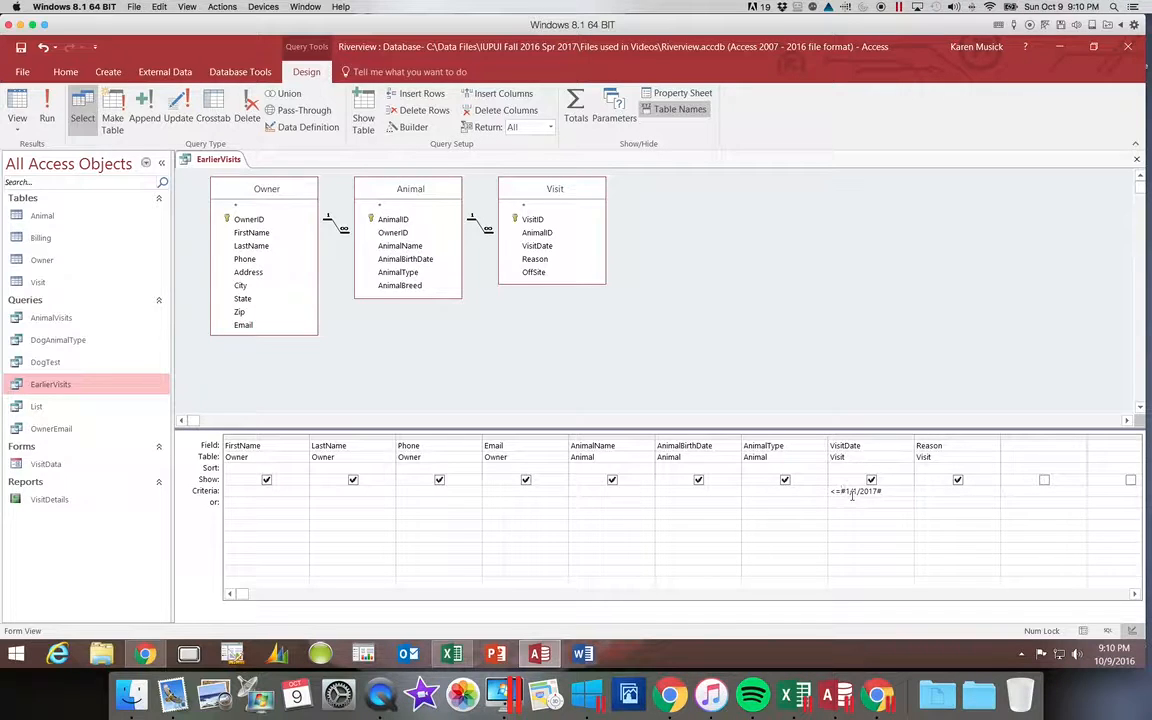
pyautogui.press('BackSpace')
# Step: Run the EarlierVisits query, look through the returned records and save the query
pyautogui.click(46, 106)
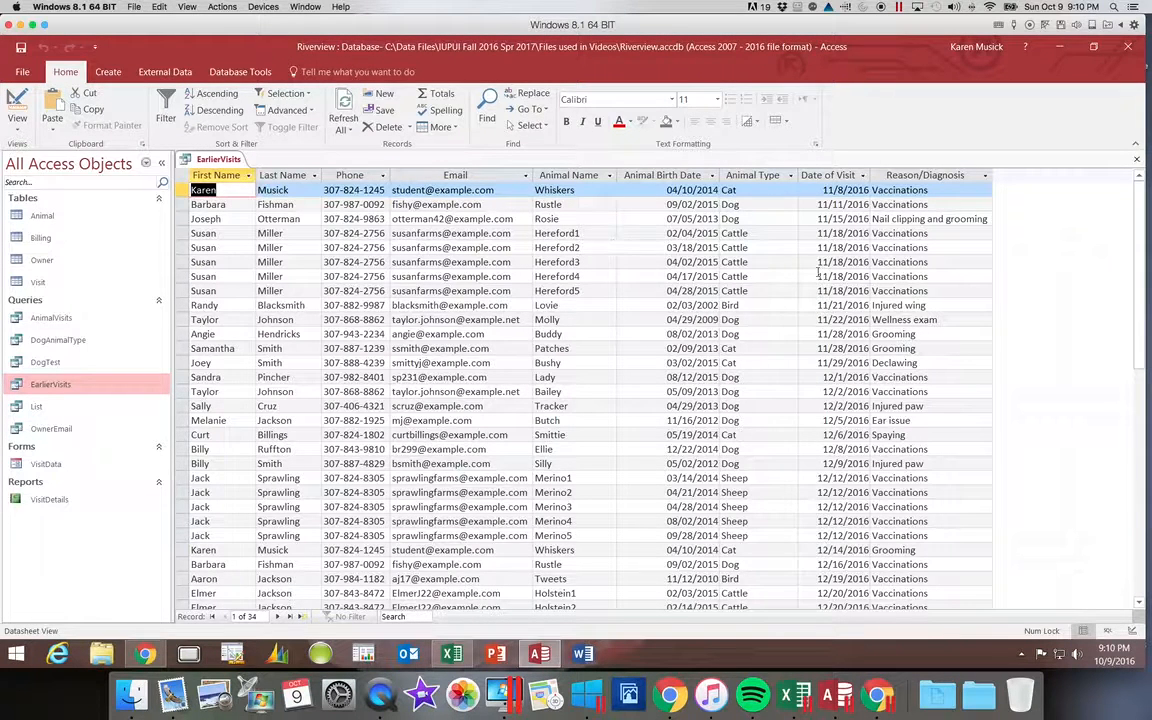
pyautogui.moveTo(1140, 299); pyautogui.dragTo(1140, 262)
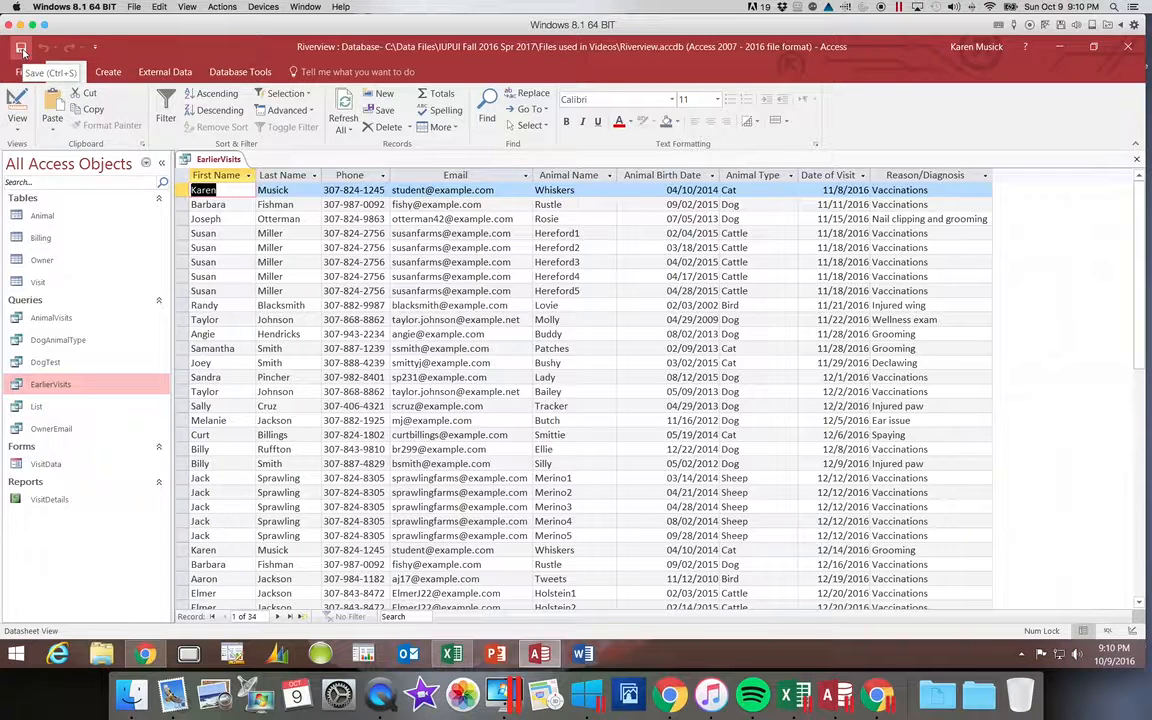
pyautogui.scroll(-1, 23, 51)
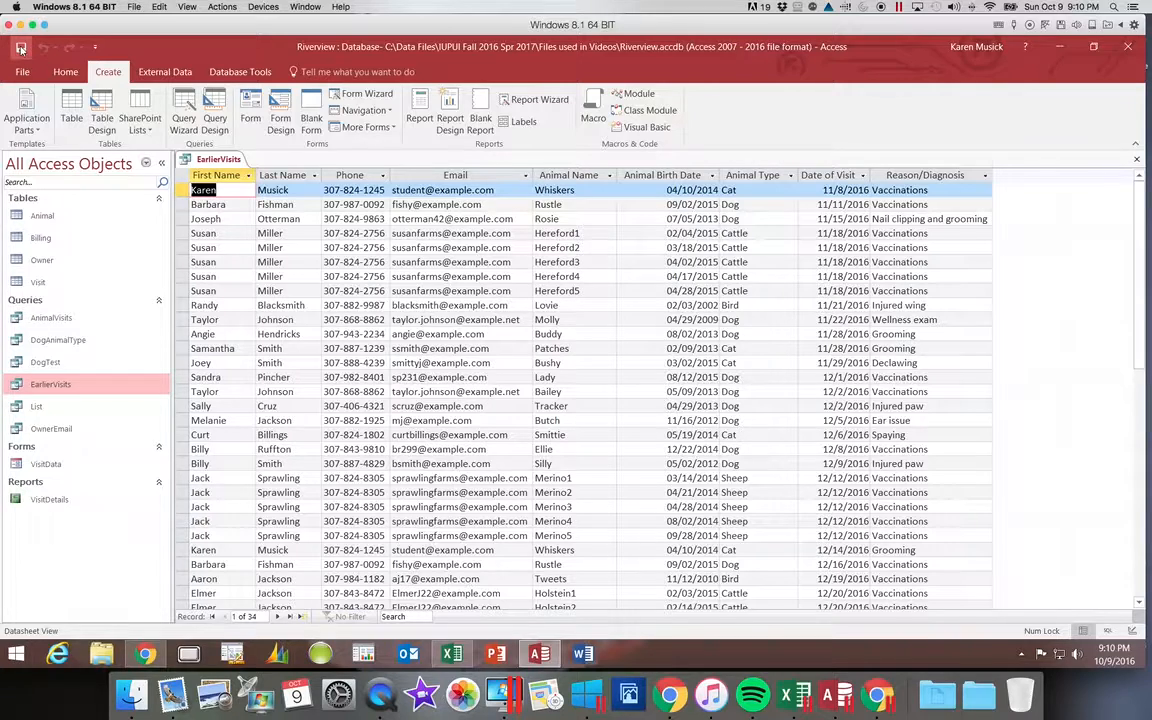
pyautogui.click(20, 47)
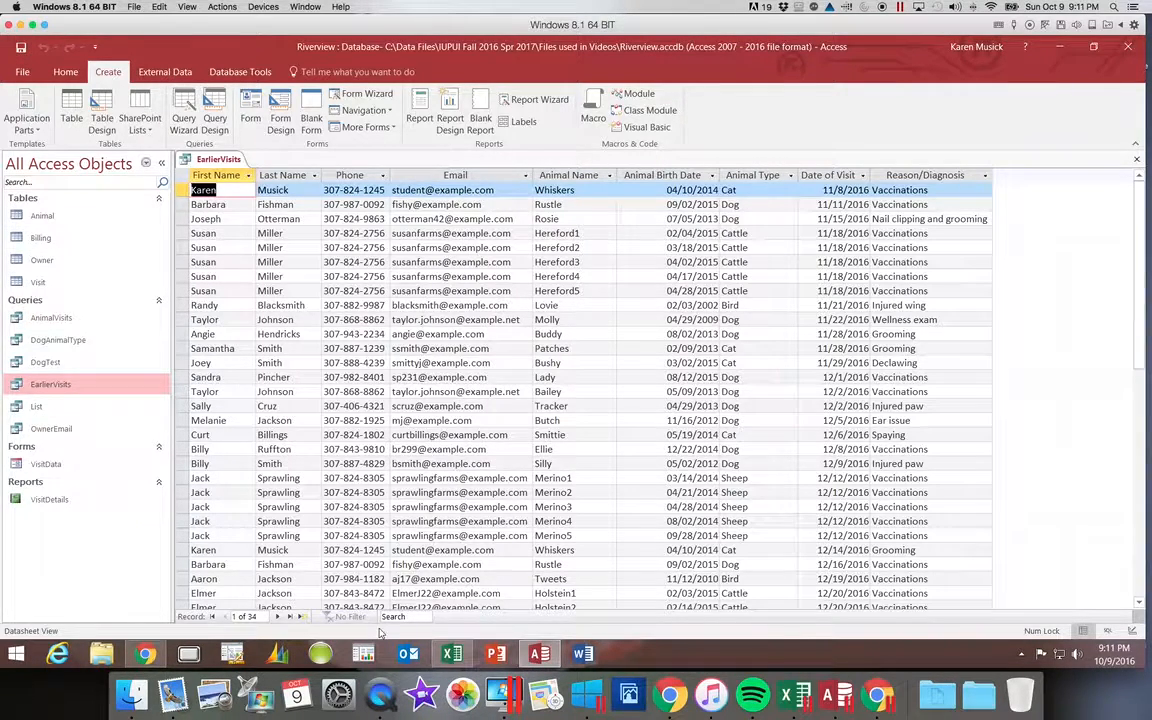
# Step: Switch to the Access Video Headers workbook in Excel and select cell P2 on the M3P5 sheet
pyautogui.click(452, 654)
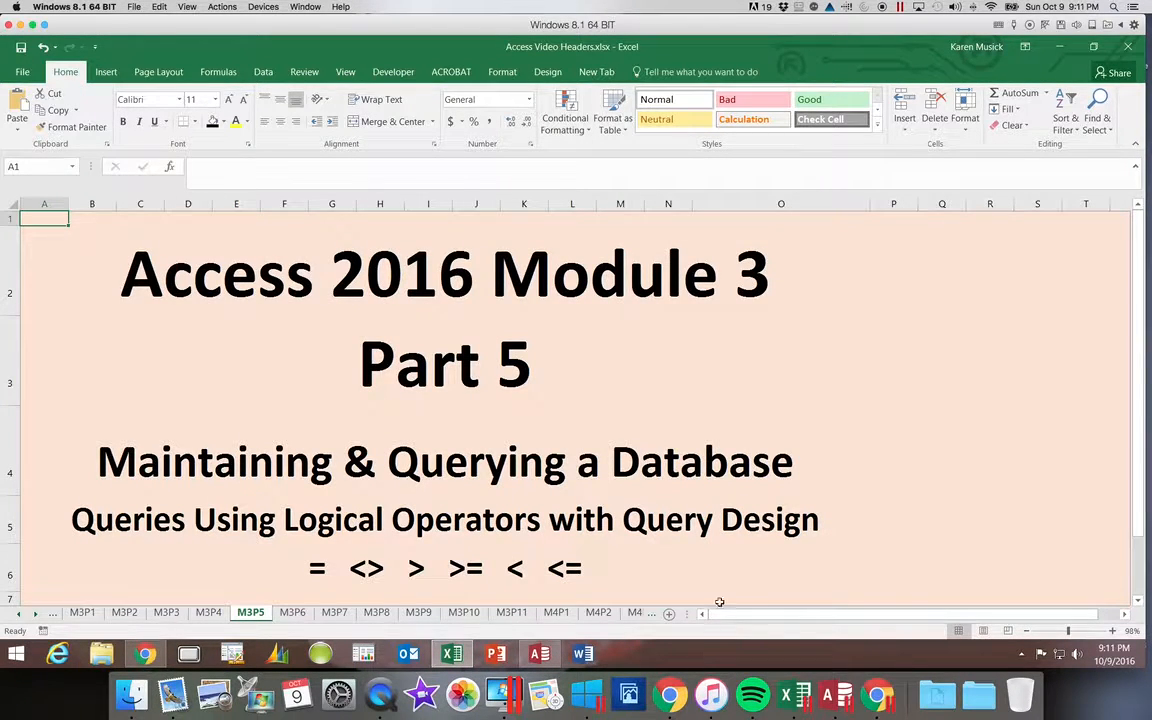
pyautogui.click(913, 280)
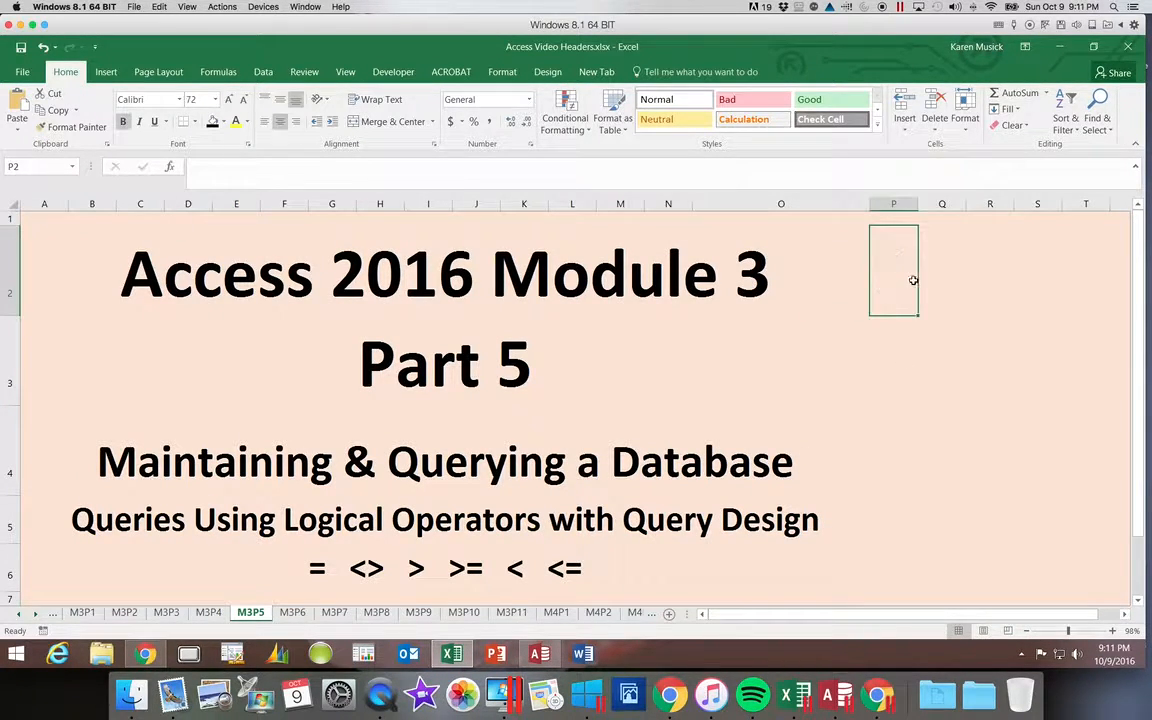